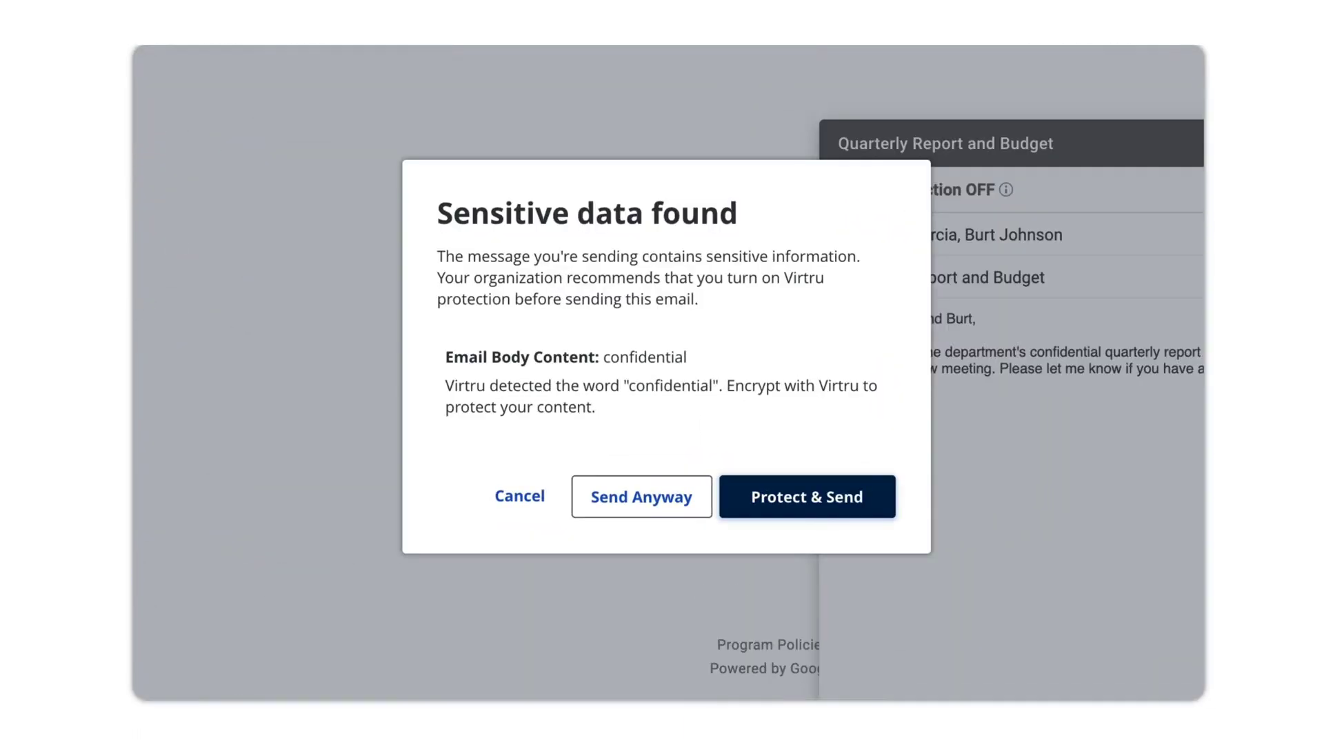
Protect & Send the Quarterly Report and Budget email, then open it in a recipient's inbox.
click(814, 495)
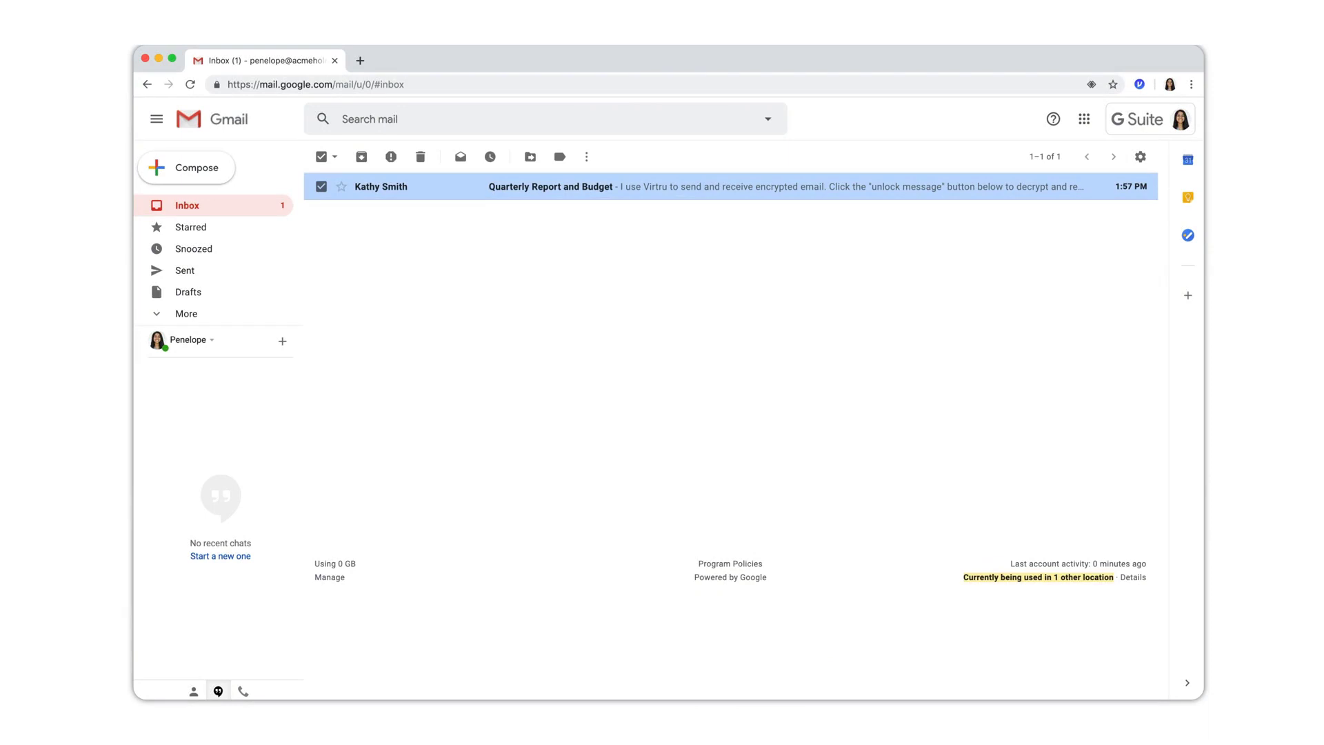
click(548, 186)
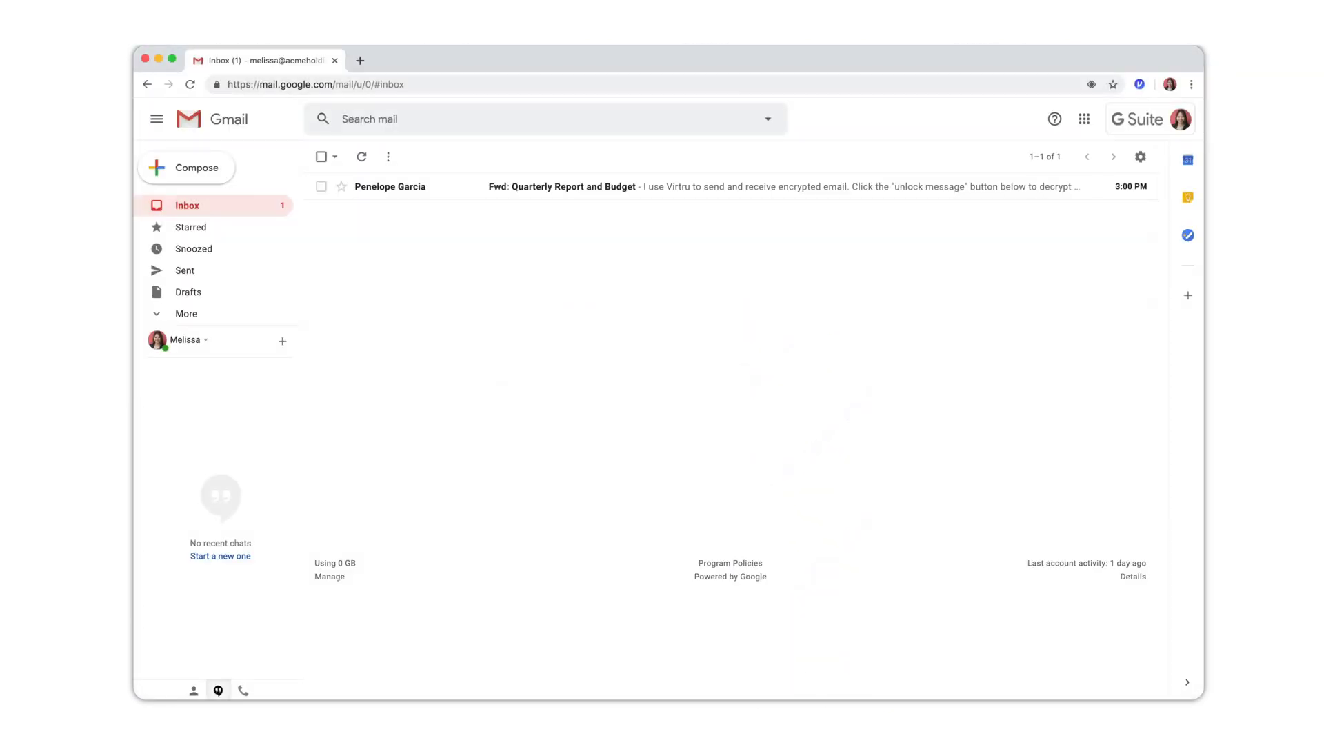
Open the forwarded encrypted Quarterly Report and Budget message and unlock it in Secure Reader.
click(537, 186)
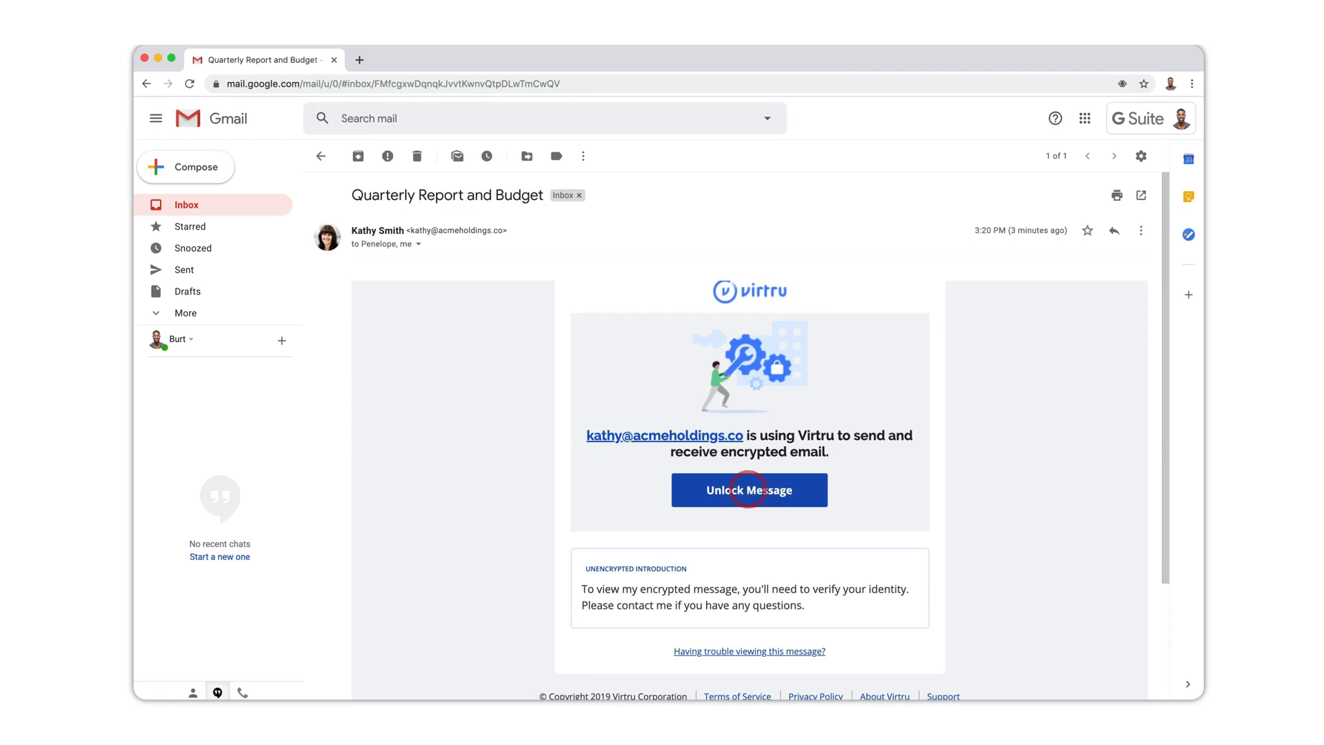
click(748, 489)
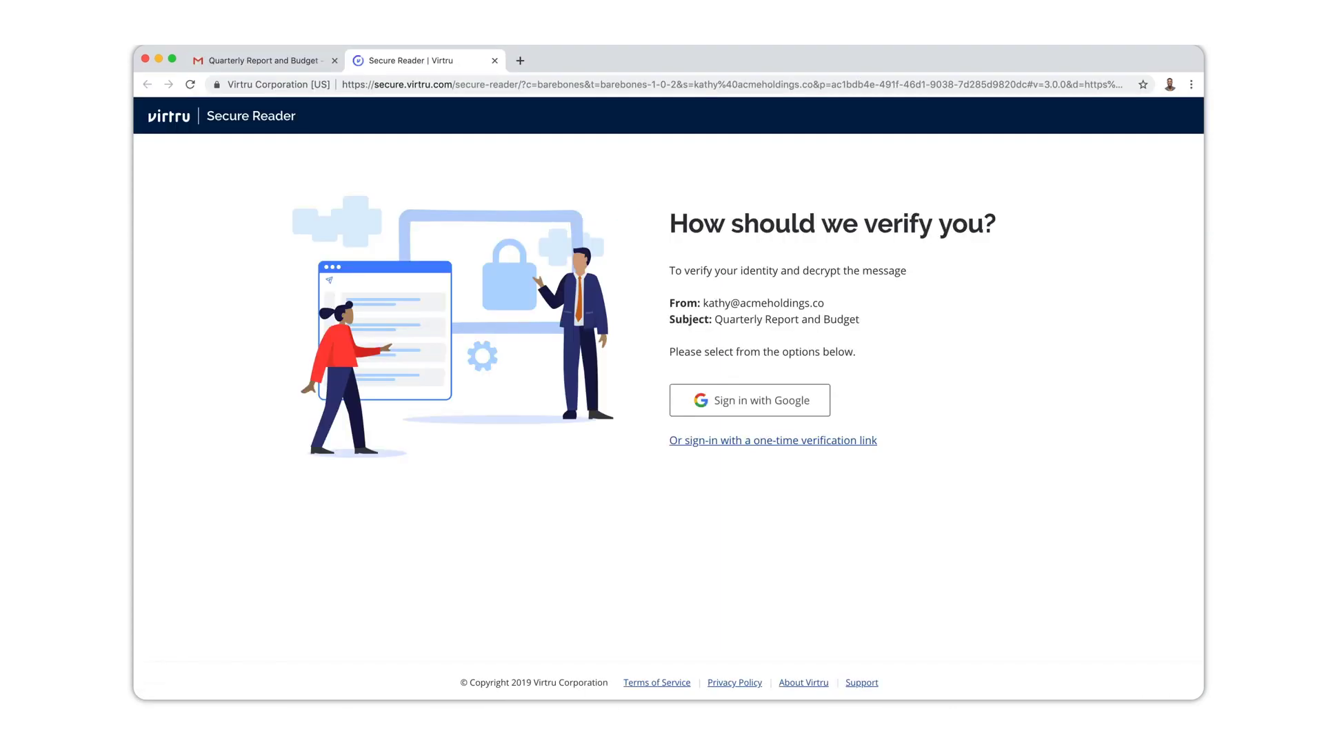
Verify with Google, send the sender an encrypted reply, and reopen the Quarterly Report email.
click(739, 408)
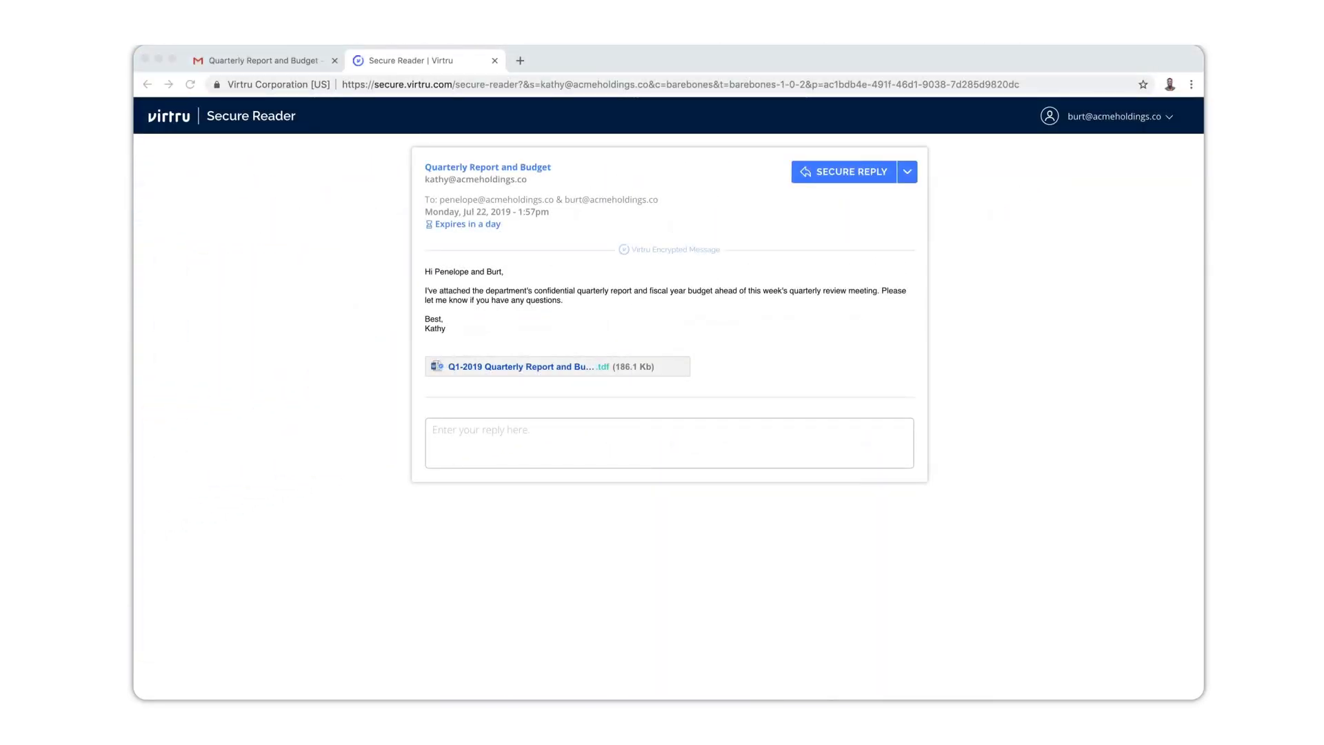
click(650, 435)
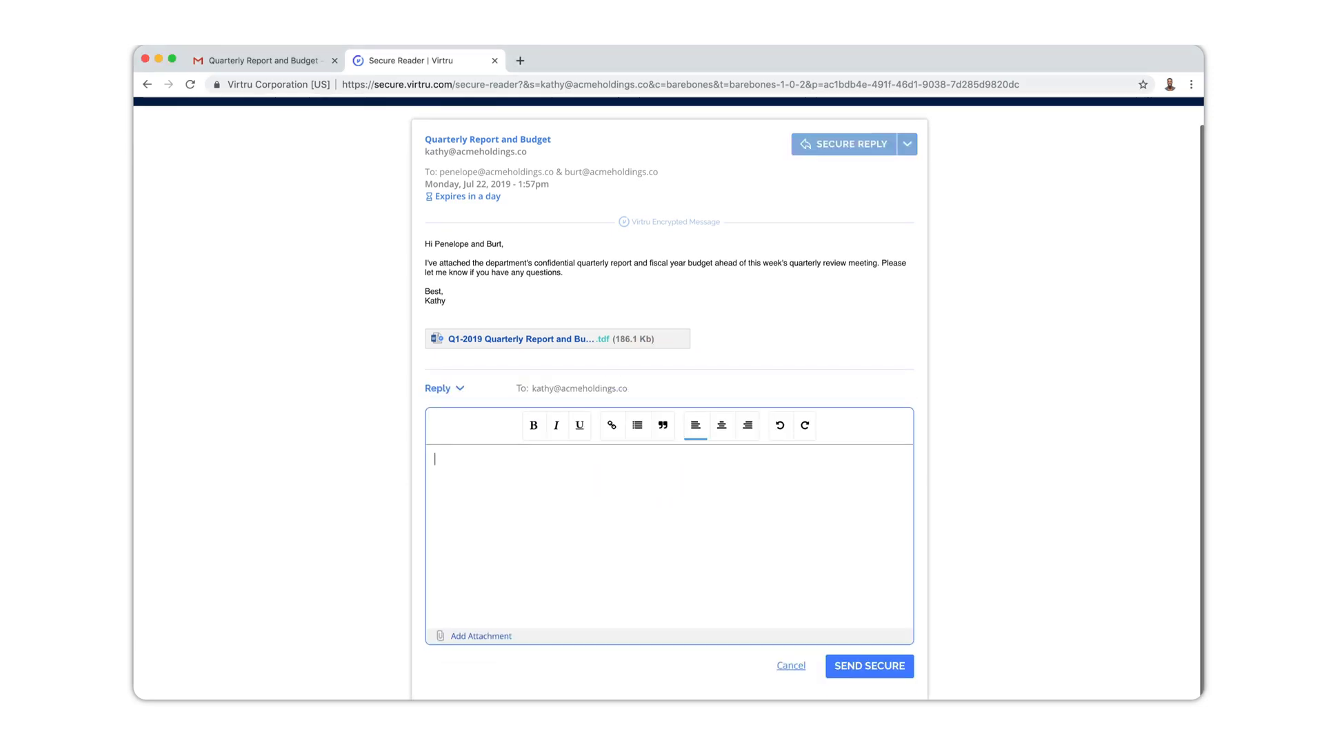
click(869, 685)
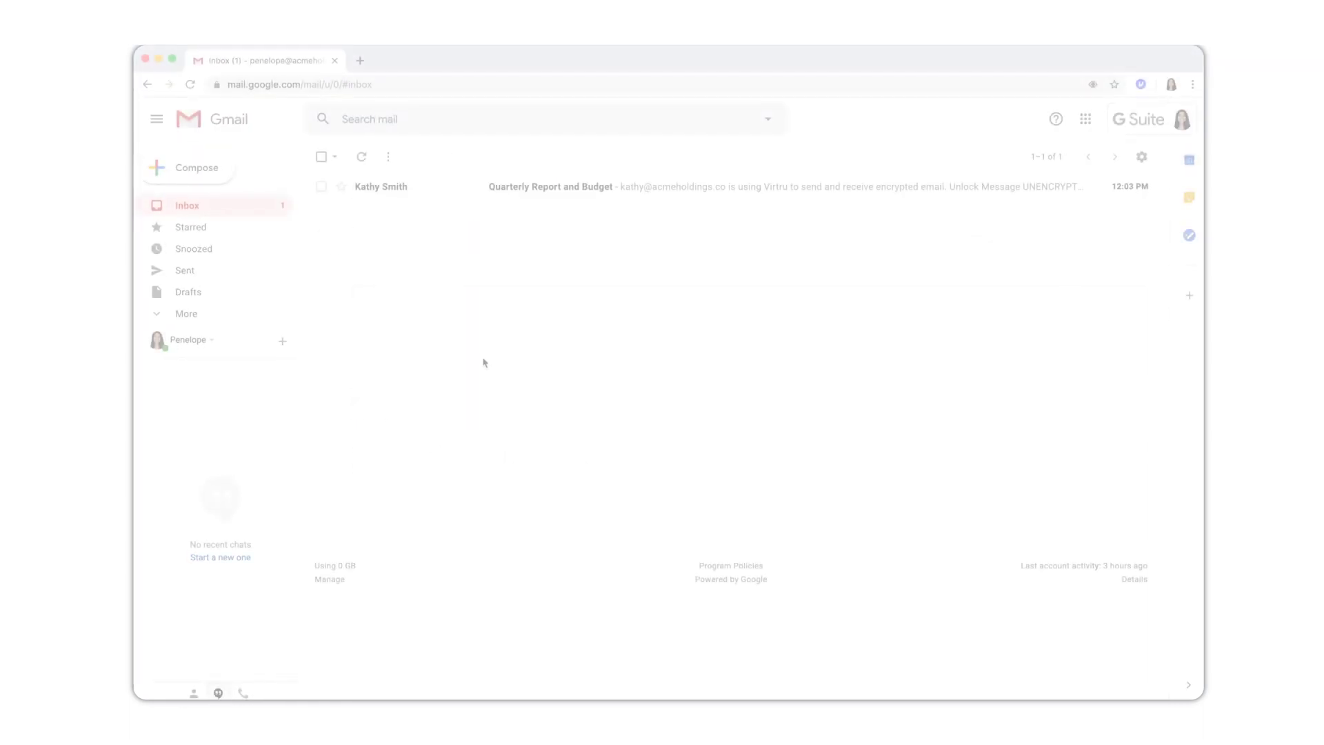
click(571, 186)
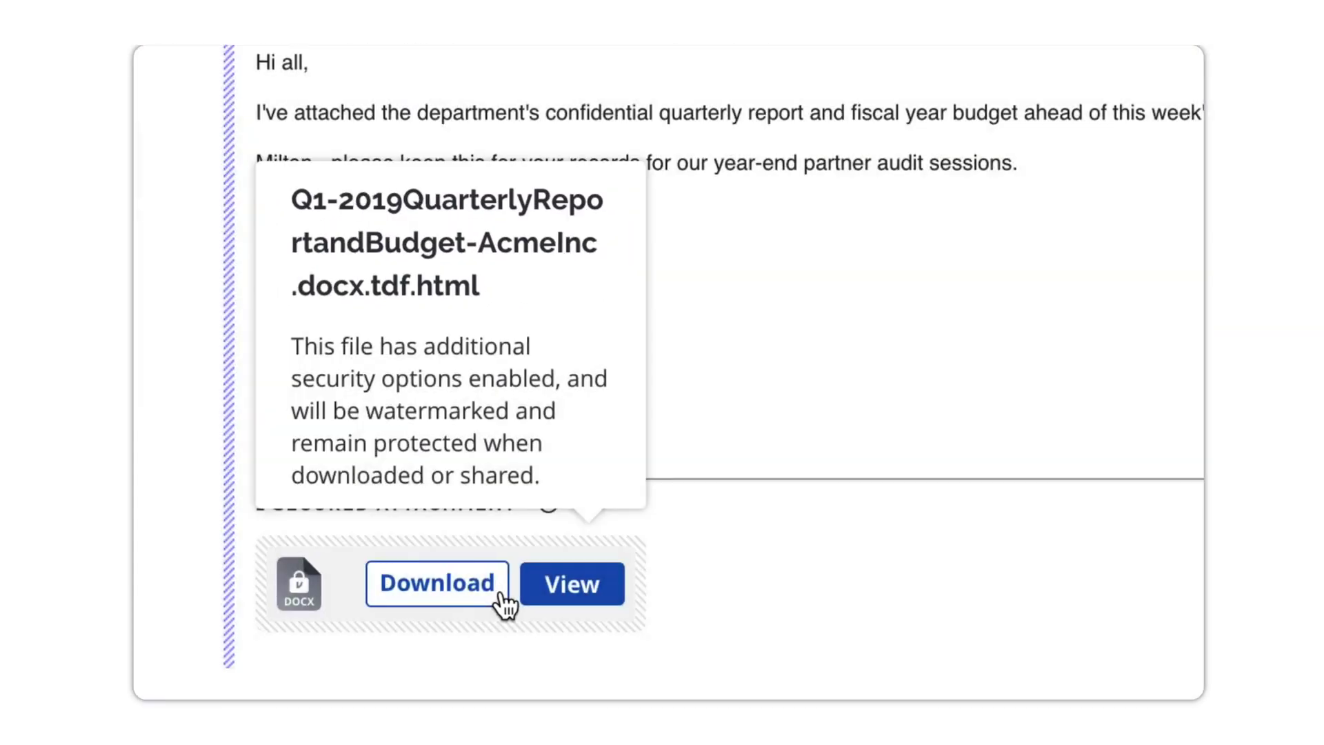
Download the protected report attachment, move it into Quarterly Reports, and open it in Secure Reader.
click(500, 594)
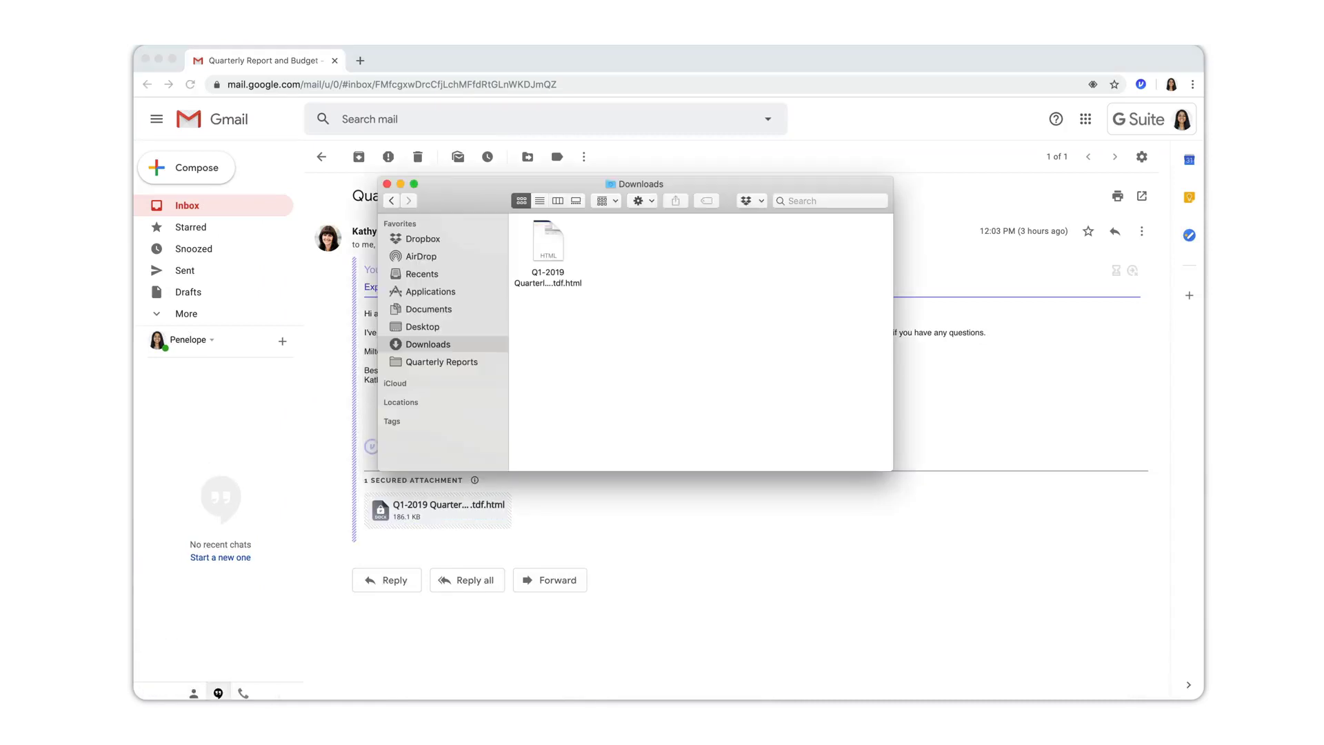
drag(548, 241, 481, 360)
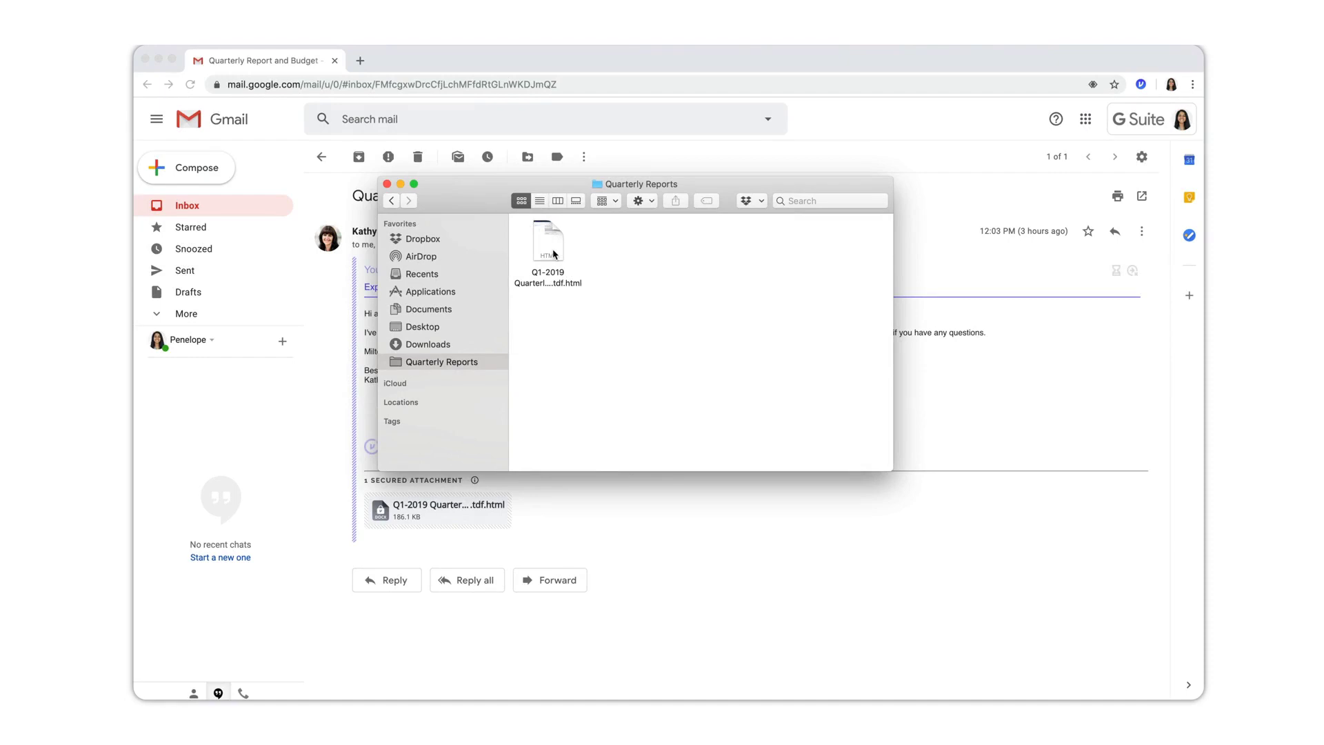
double_click(549, 244)
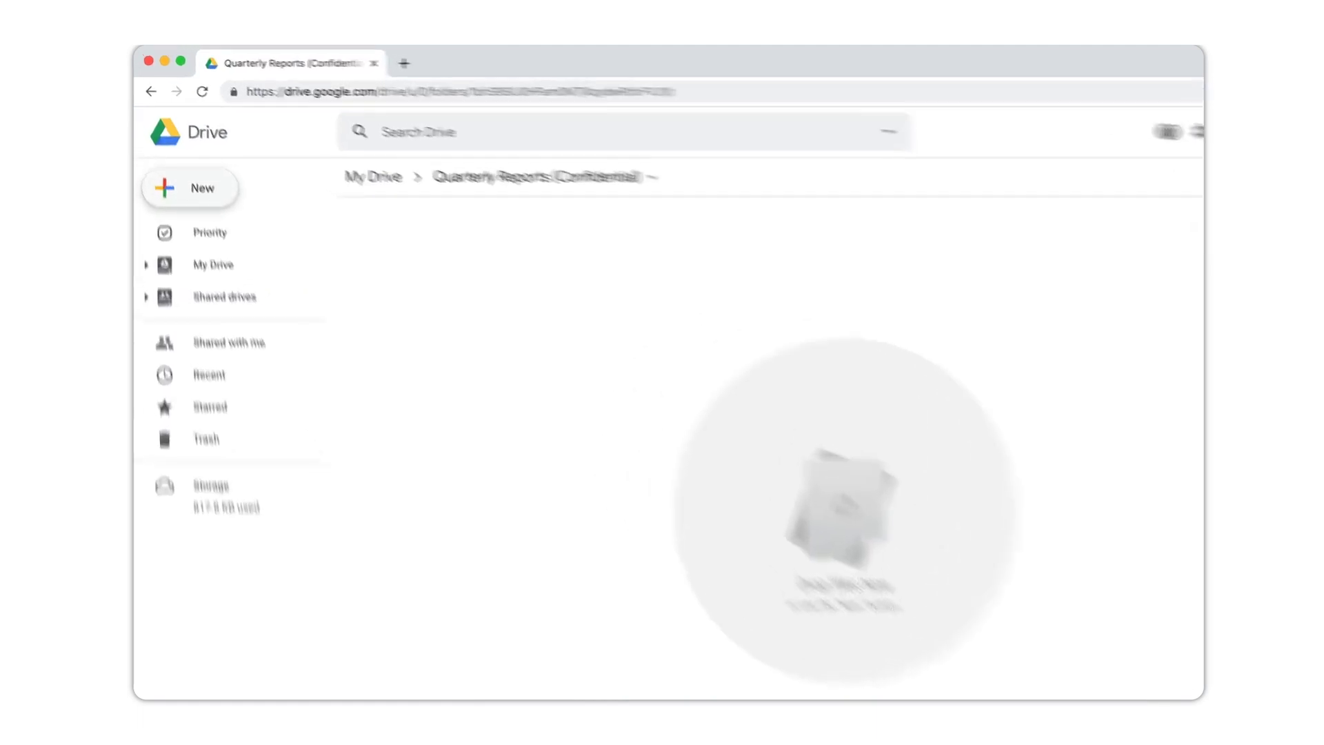
Upload the Q1-2019 report .docx encrypted via Secure File Upload, with More Security Options.
click(180, 165)
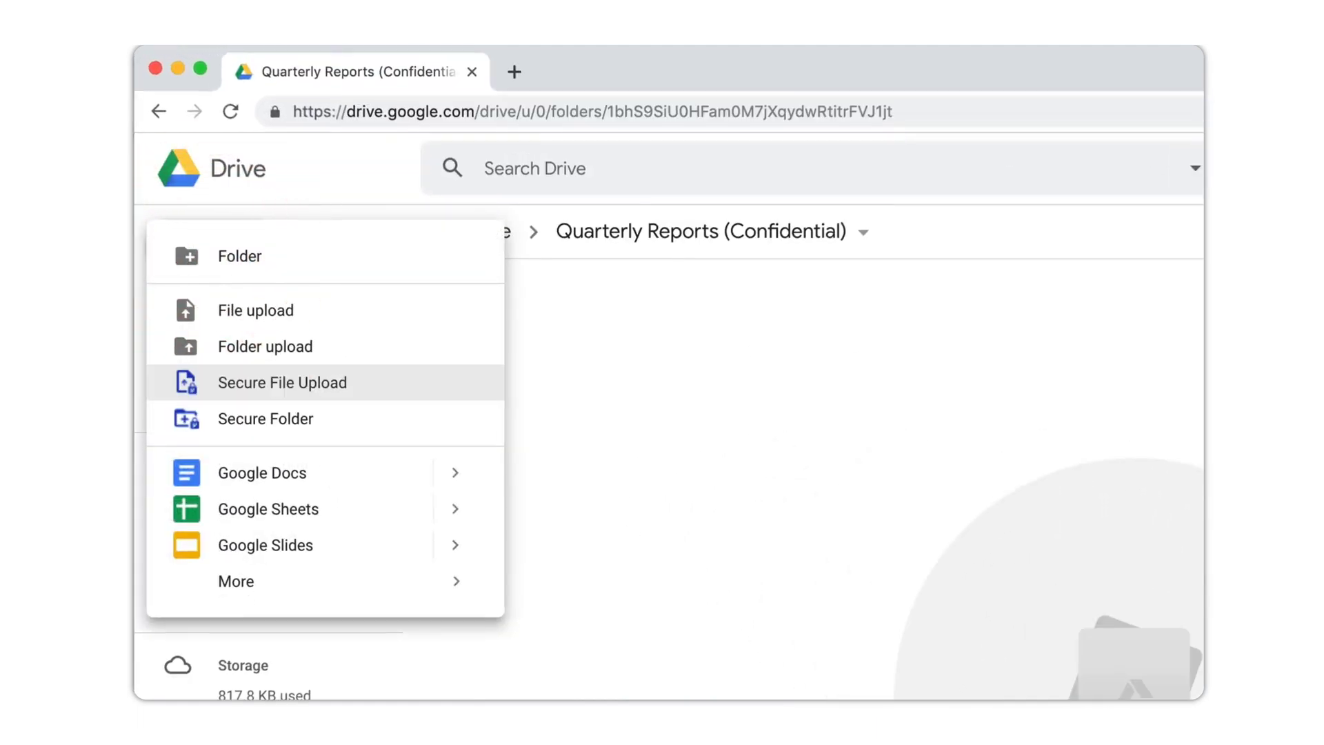
click(420, 386)
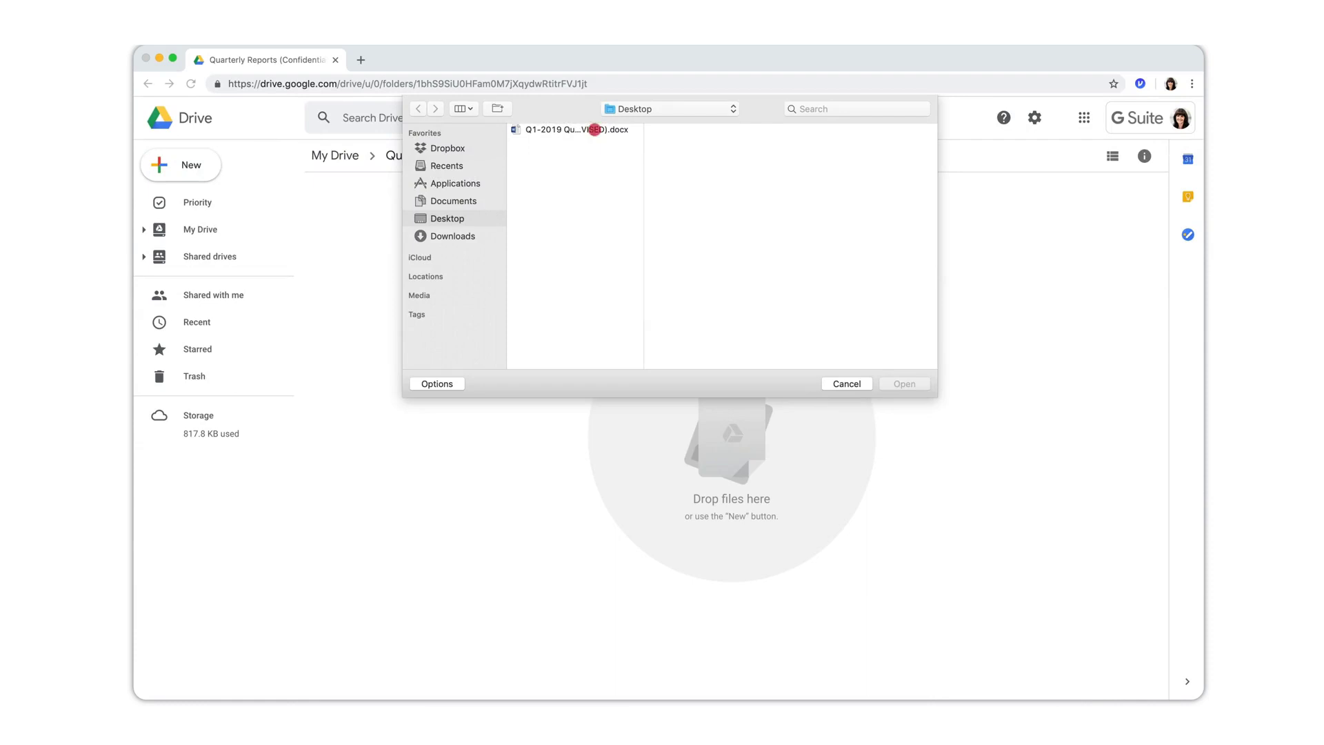
click(594, 129)
click(904, 383)
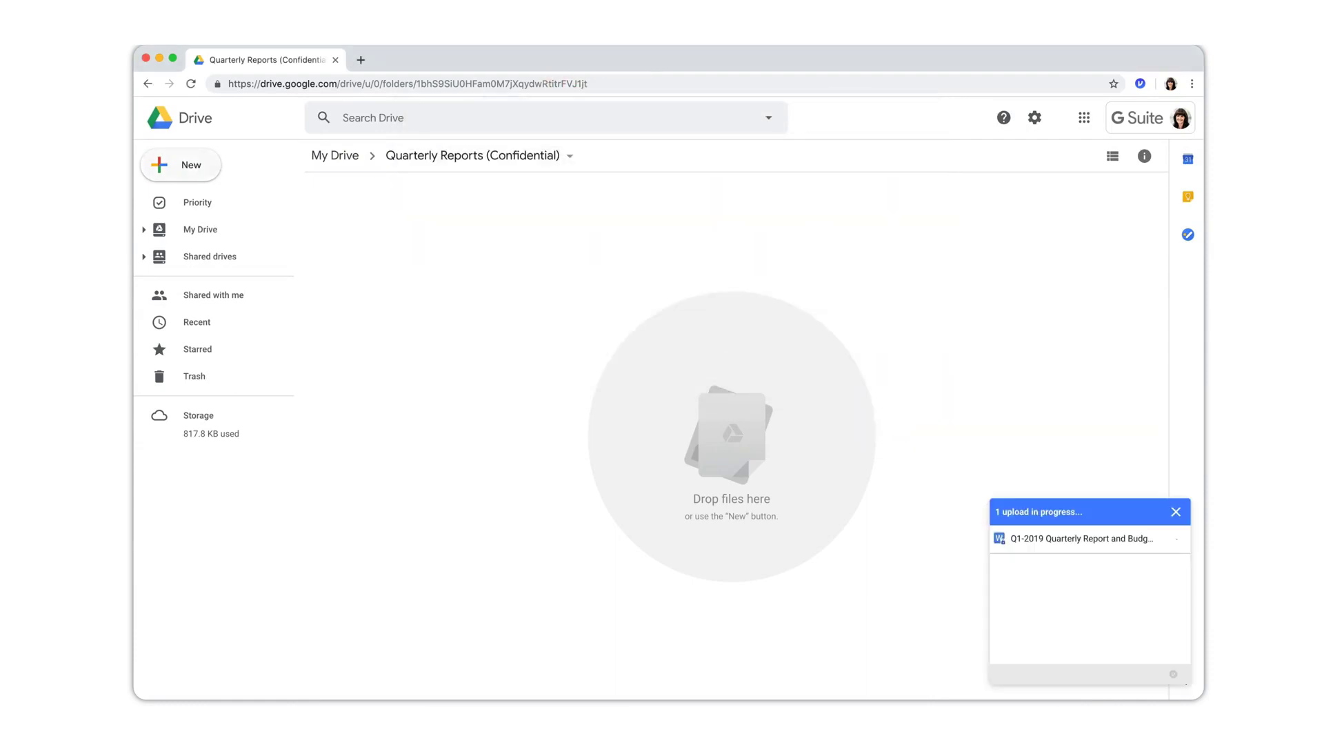
drag(1241, 207, 602, 199)
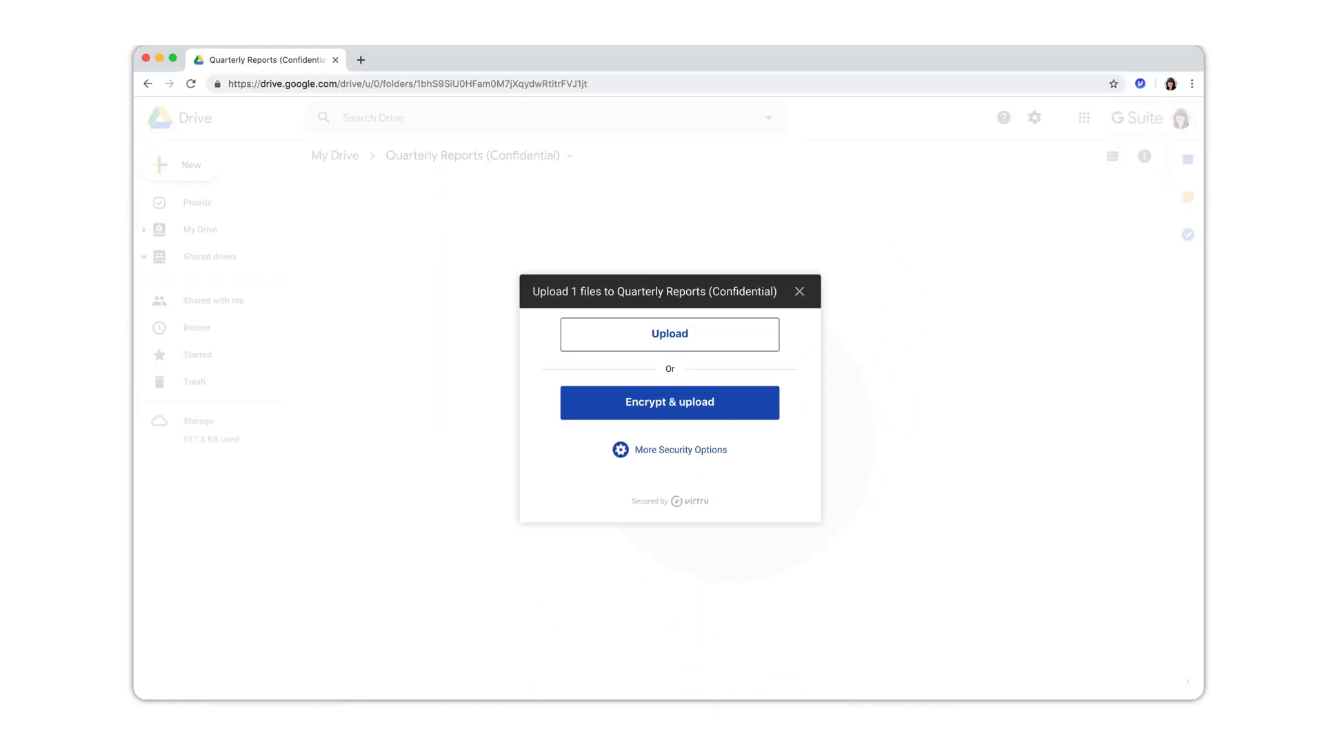
click(672, 450)
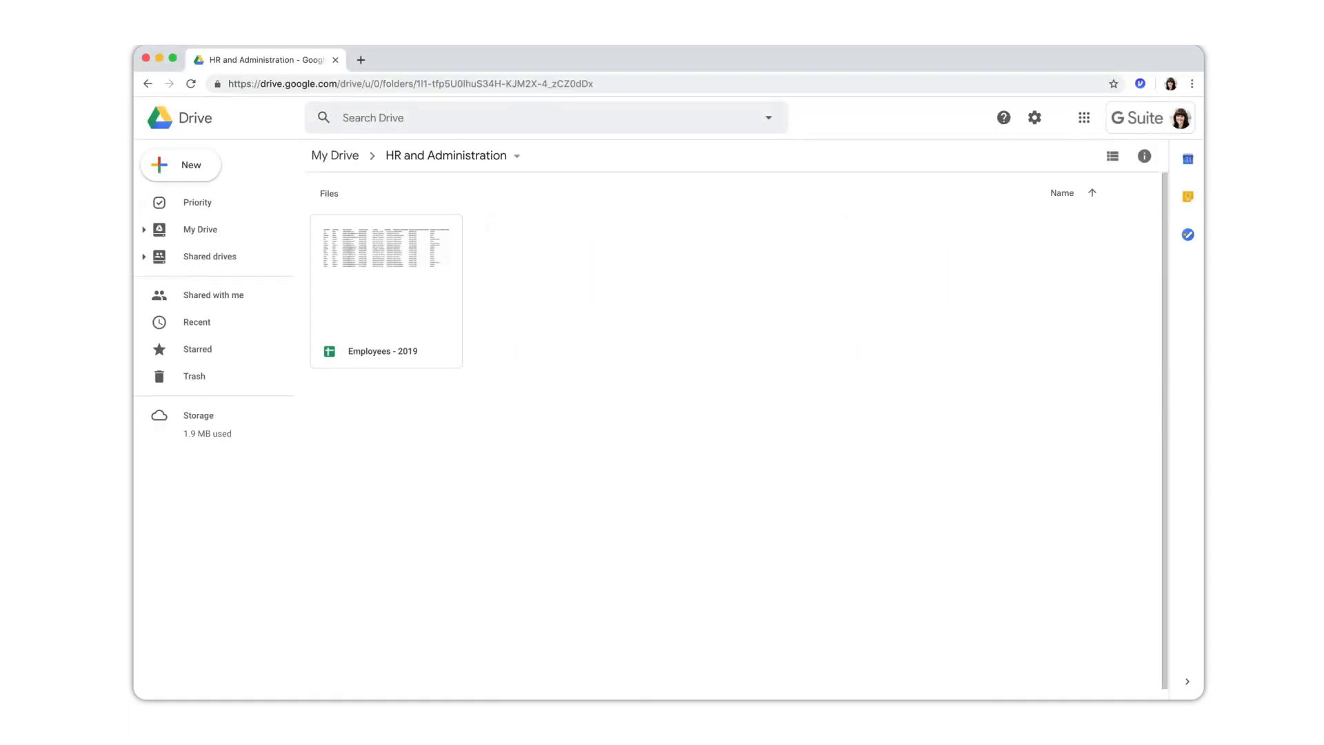
Share the Employees - 2019 sheet and verify in Secure Reader with a one-time link.
right_click(398, 246)
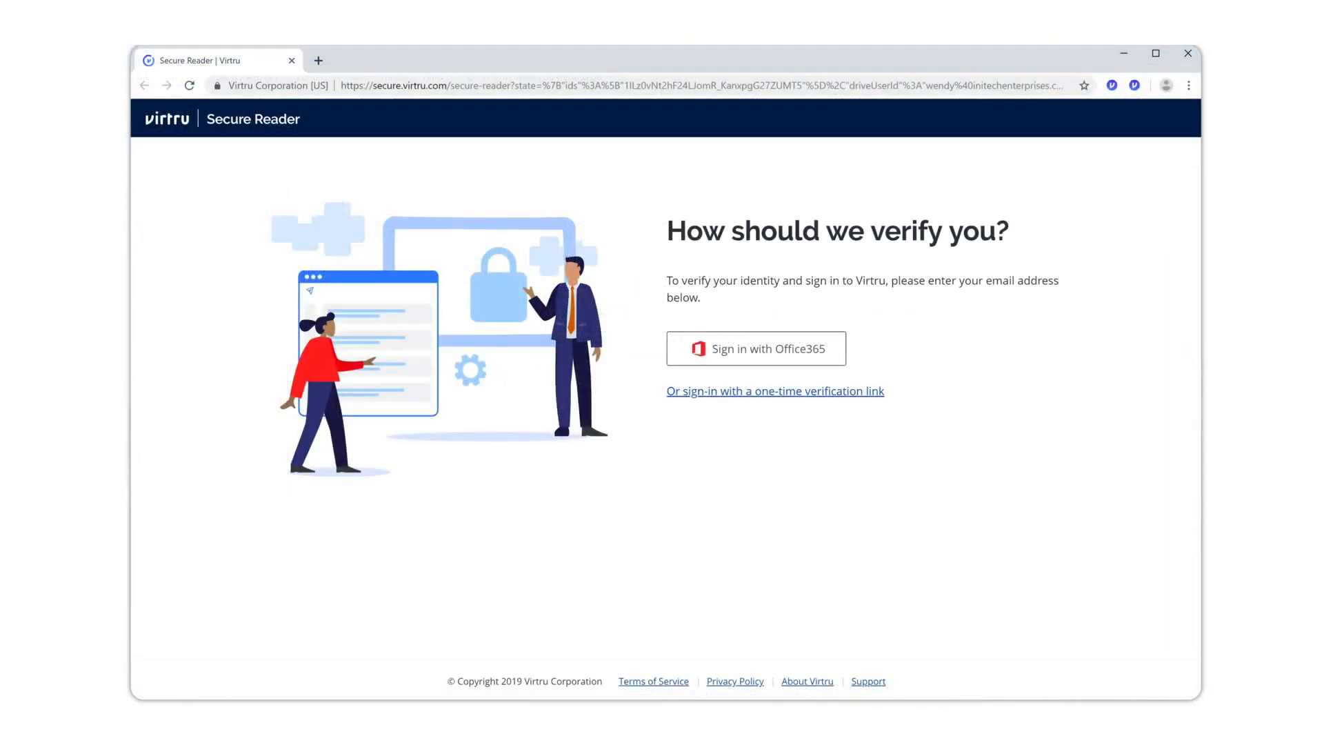
click(775, 391)
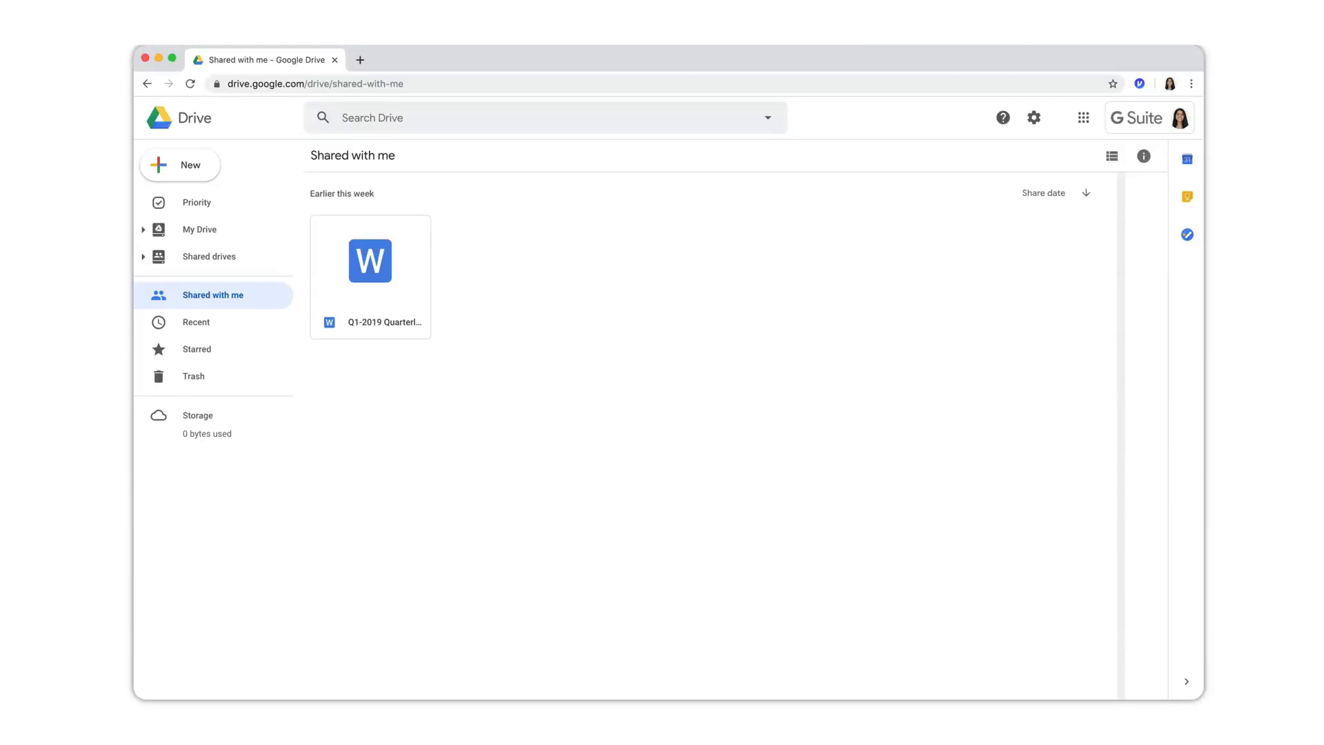
Open the shared Q1-2019 report from Shared with me in Virtru Secure Reader.
key(Return)
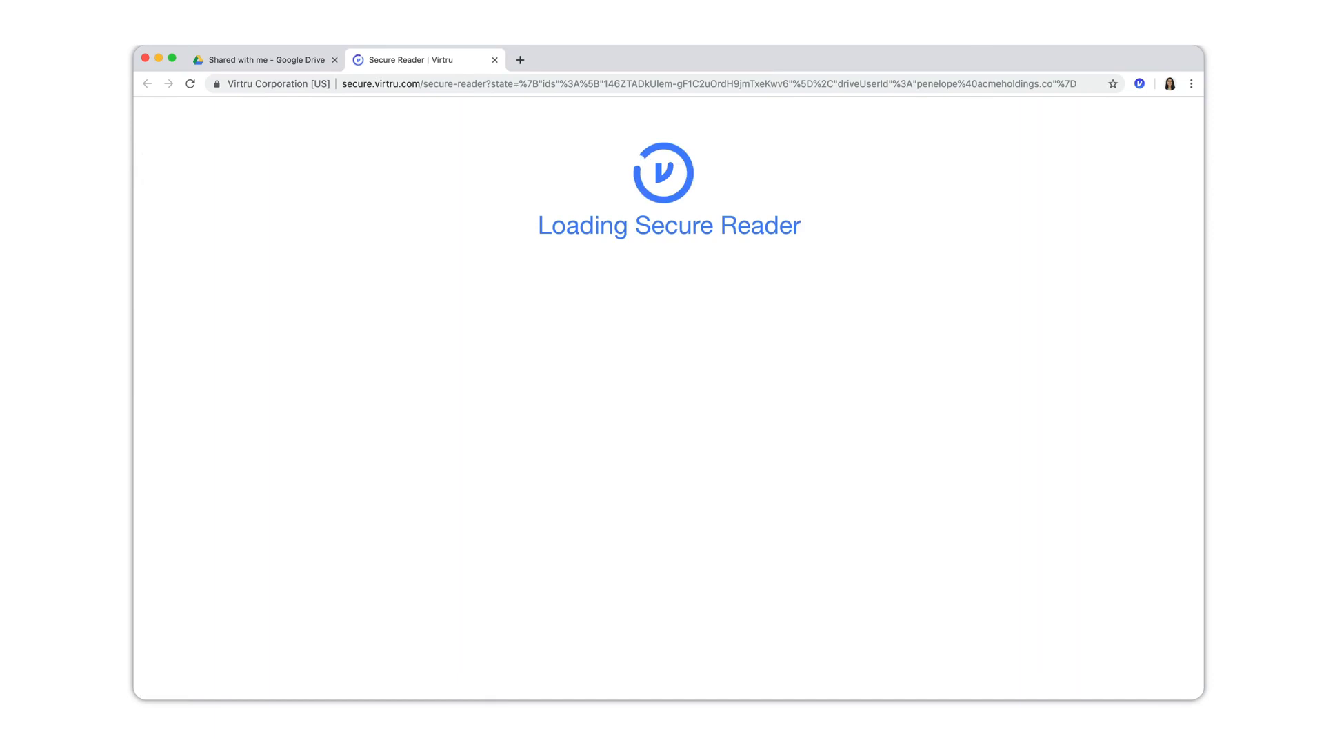